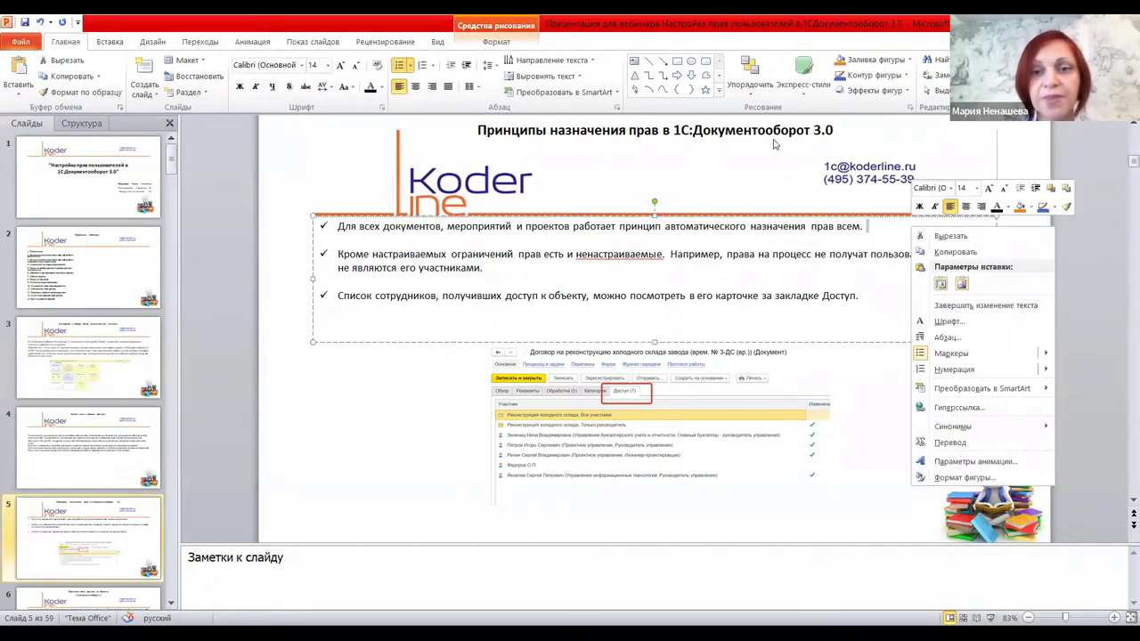
Step: Dismiss the context menu, deselect the slide's text box and show slide 6, «Просмотр прав доступа на объекты «1С:Документооборота»»
{"action": "key", "text": "Escape"}
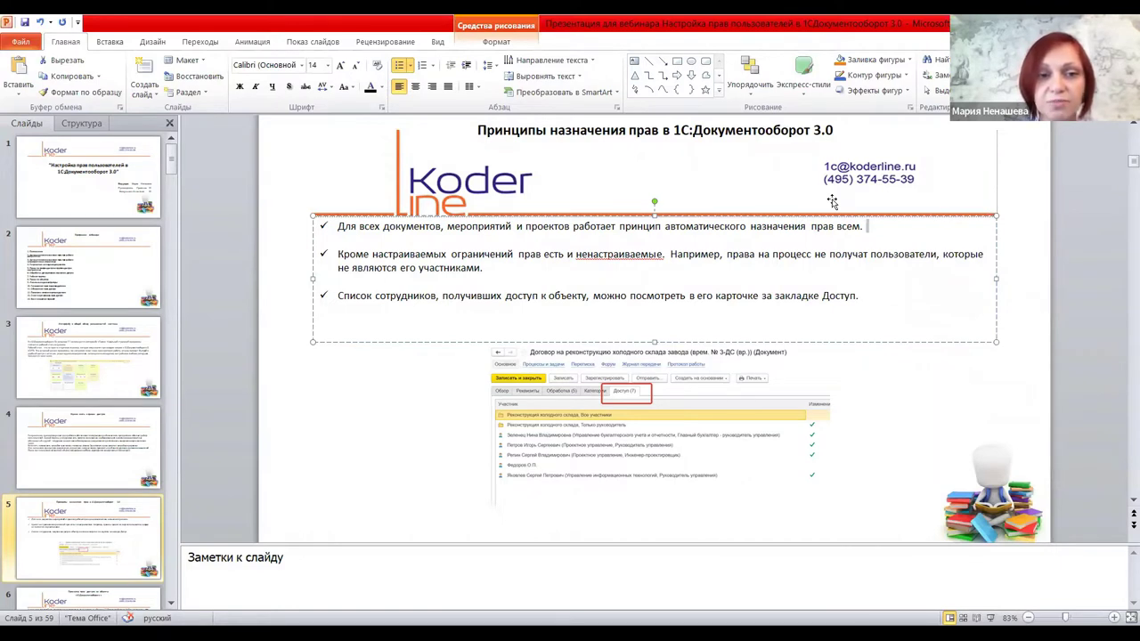
{"action": "left_click", "coordinate": [890, 394]}
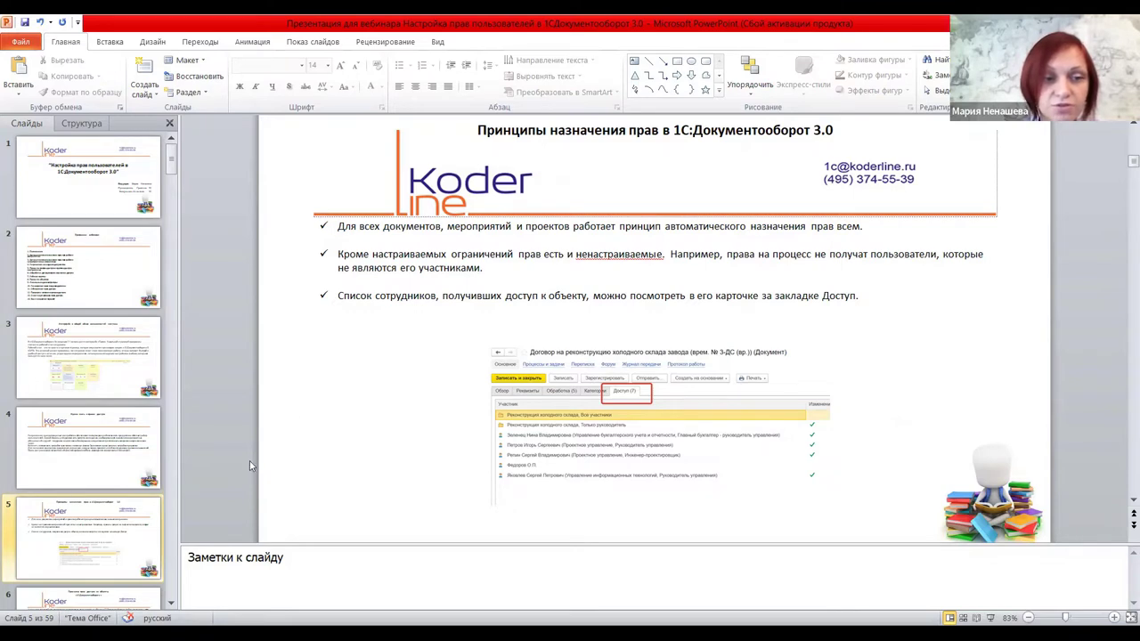
{"action": "scroll", "coordinate": [142, 486], "scroll_direction": "down", "scroll_amount": 2}
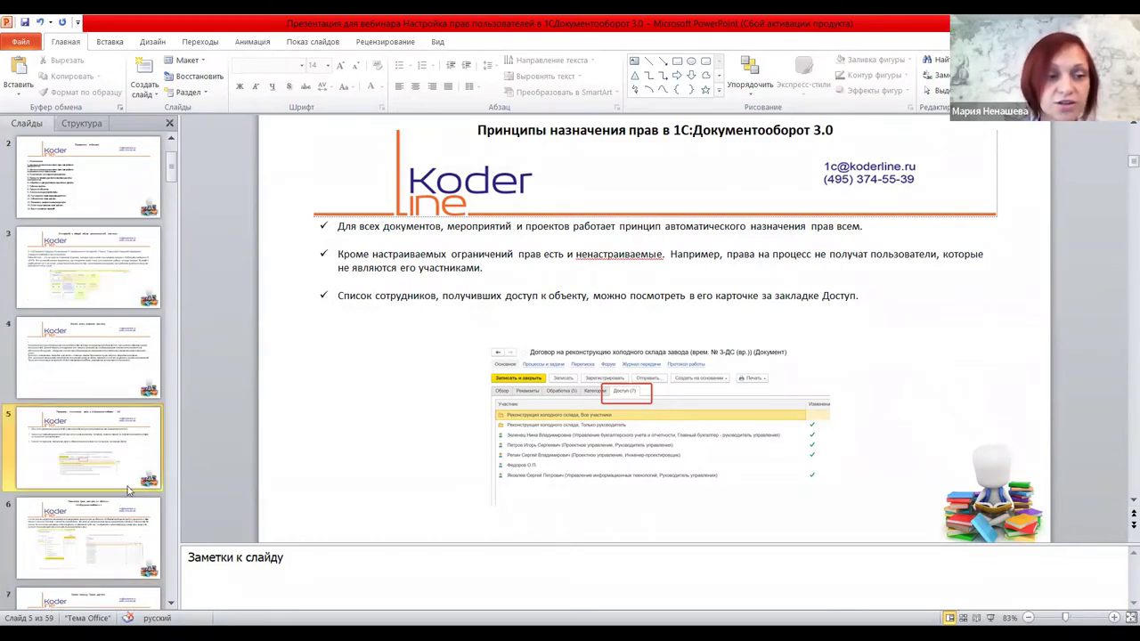
{"action": "left_click", "coordinate": [92, 439]}
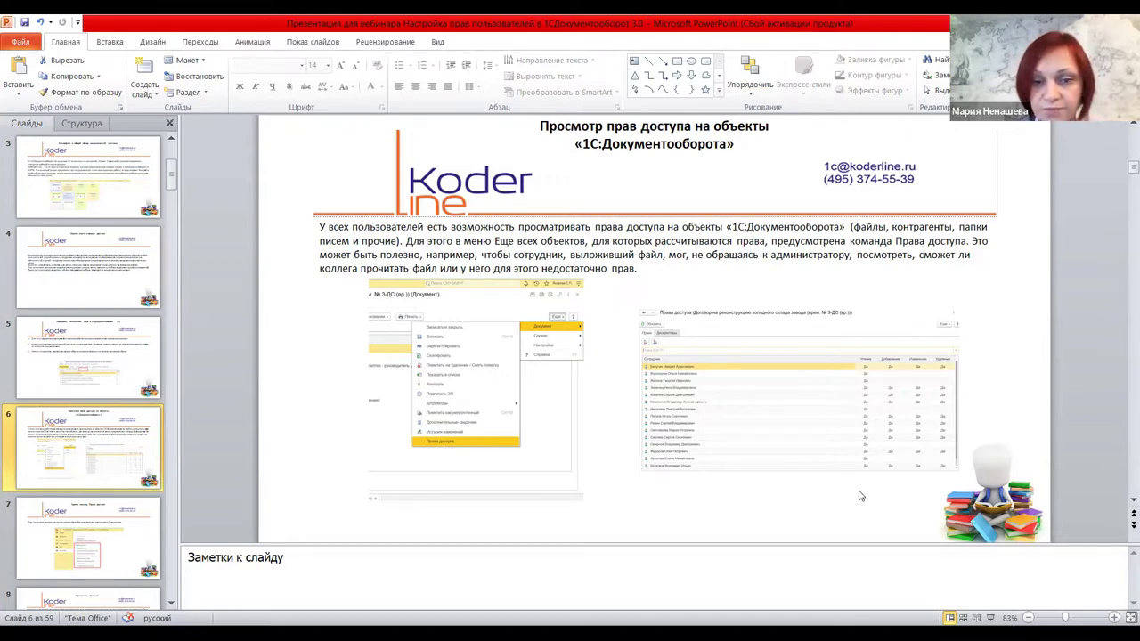
Step: Switch to 1С:Документооборот in the browser, view the program's version and licence information, and close it
{"action": "key", "text": "alt+Tab"}
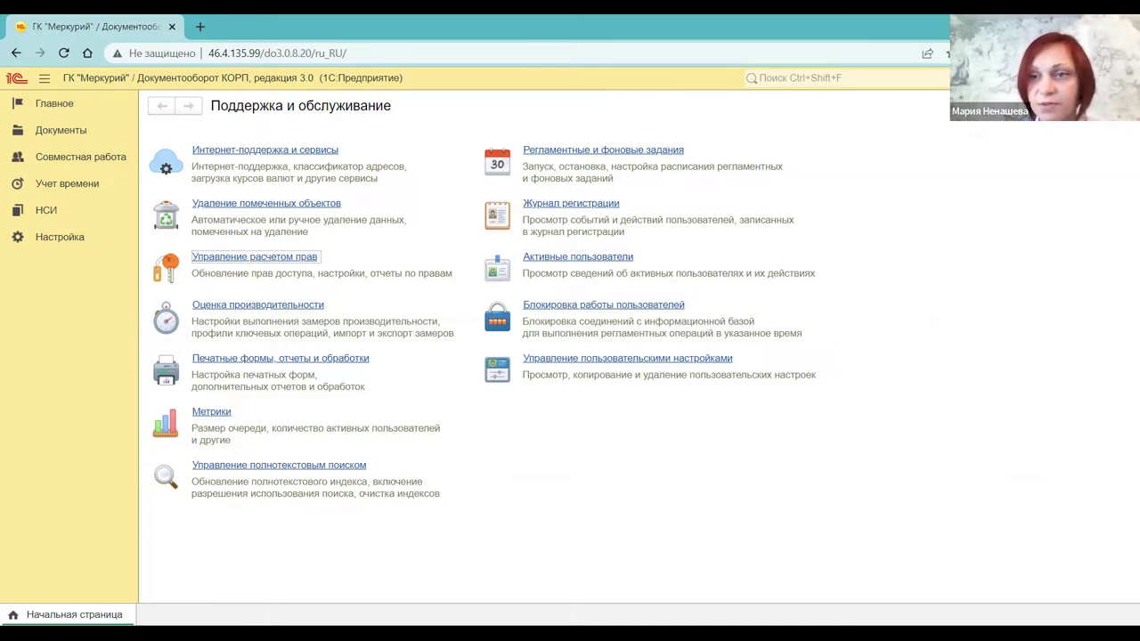
{"action": "left_click", "coordinate": [952, 78]}
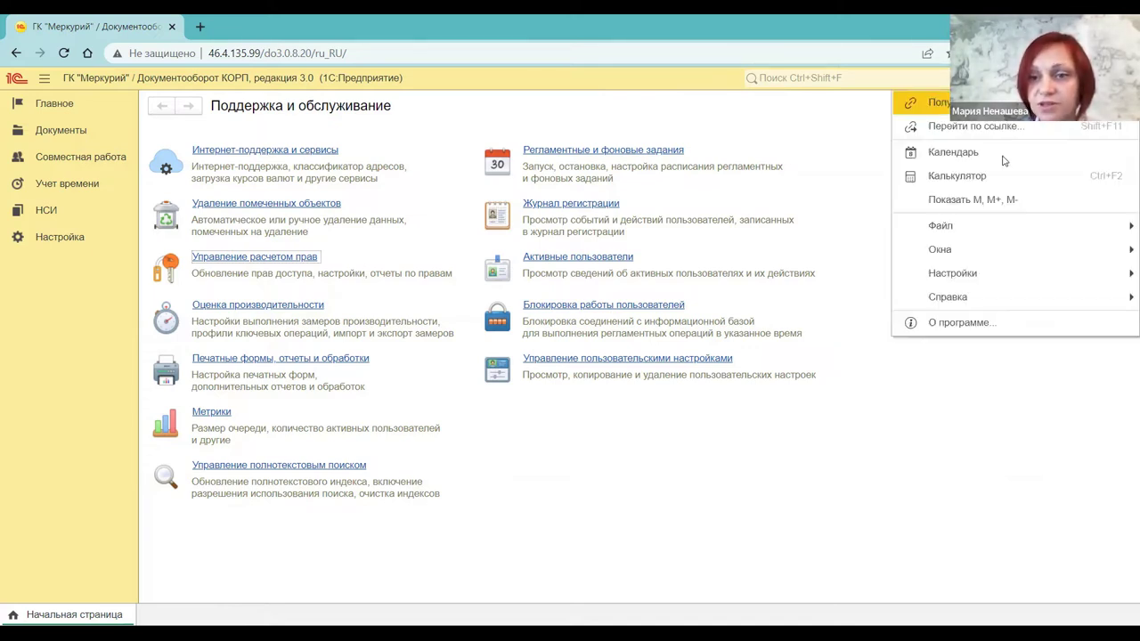
{"action": "left_click", "coordinate": [935, 320]}
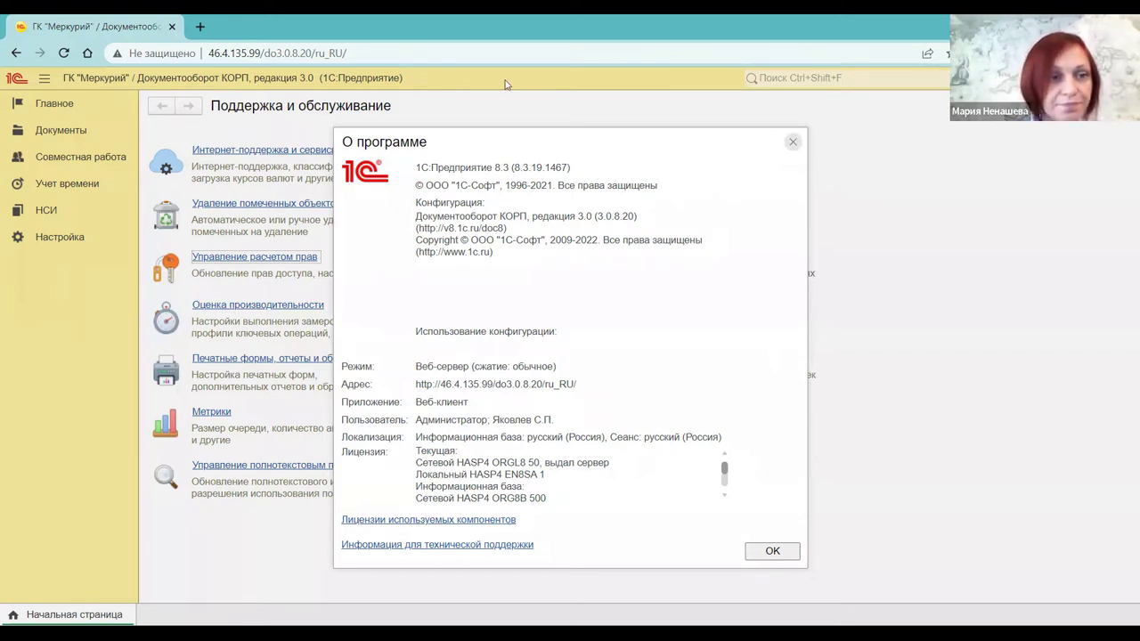
{"action": "left_click", "coordinate": [793, 143]}
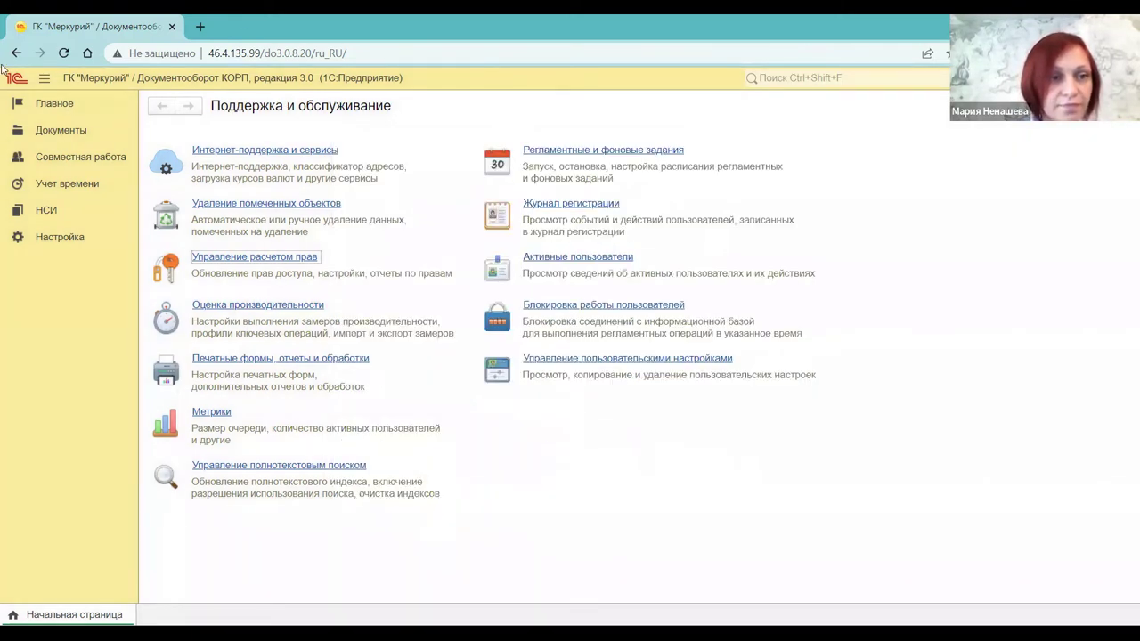
Step: Open the document «Об изменении графика работы по пятницам» from the document list and show its access participants (Доступ)
{"action": "left_click", "coordinate": [47, 134]}
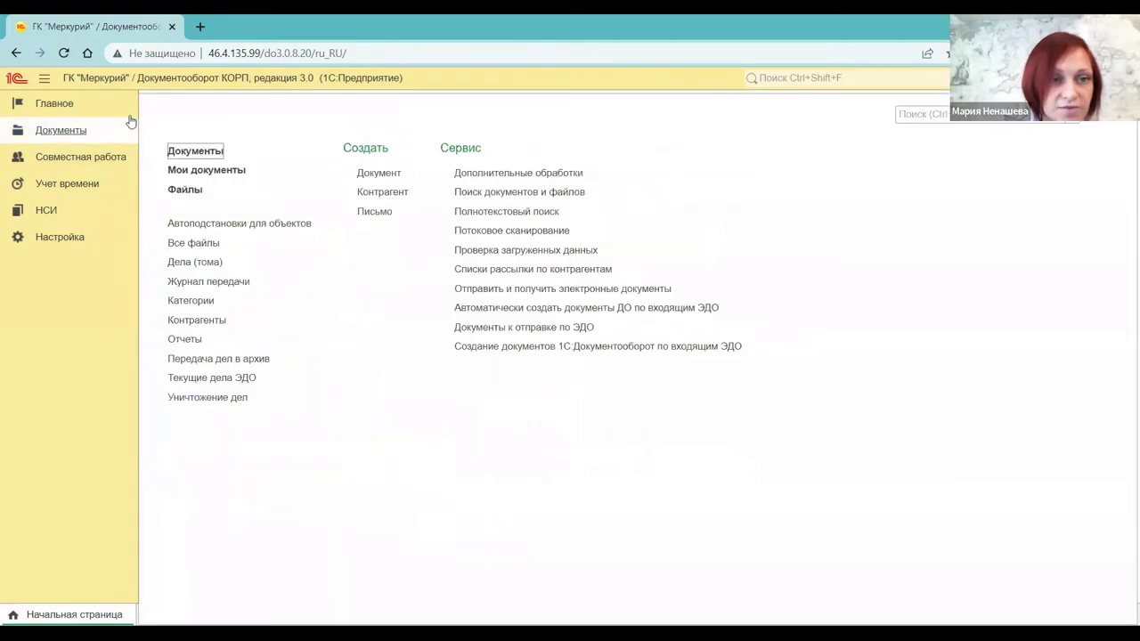
{"action": "left_click", "coordinate": [185, 152]}
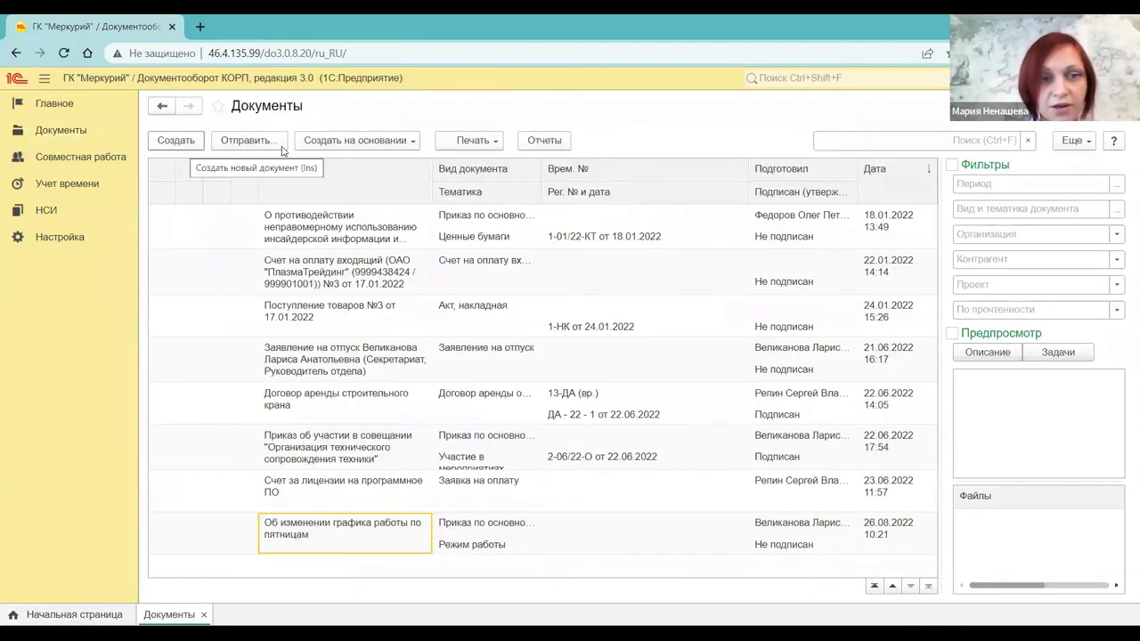
{"action": "left_click", "coordinate": [332, 531]}
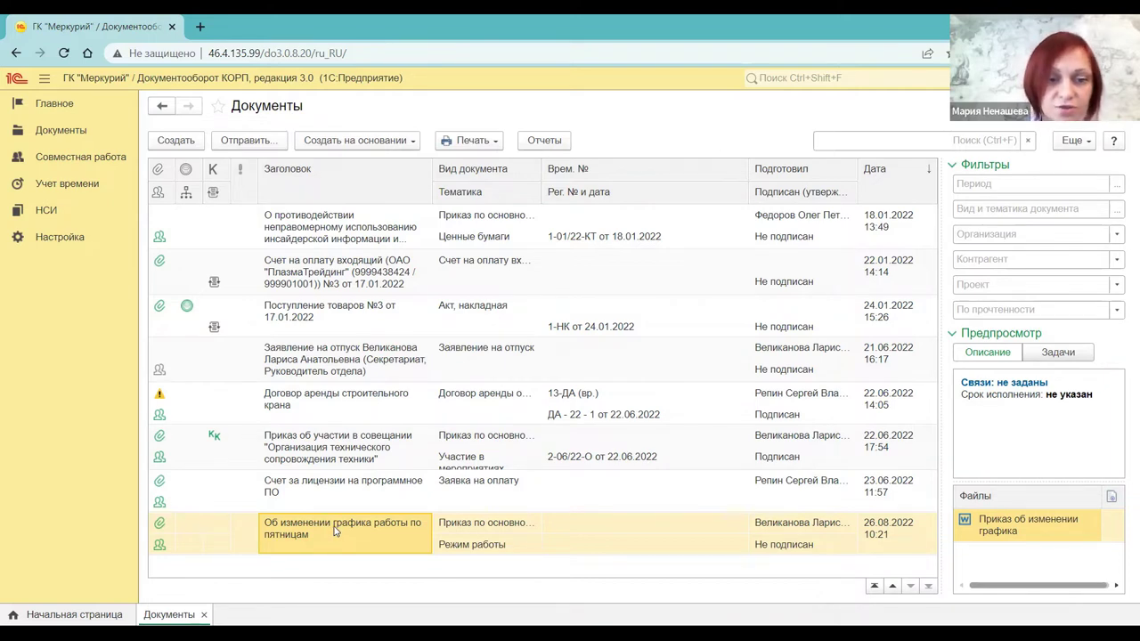
{"action": "double_click", "coordinate": [327, 523]}
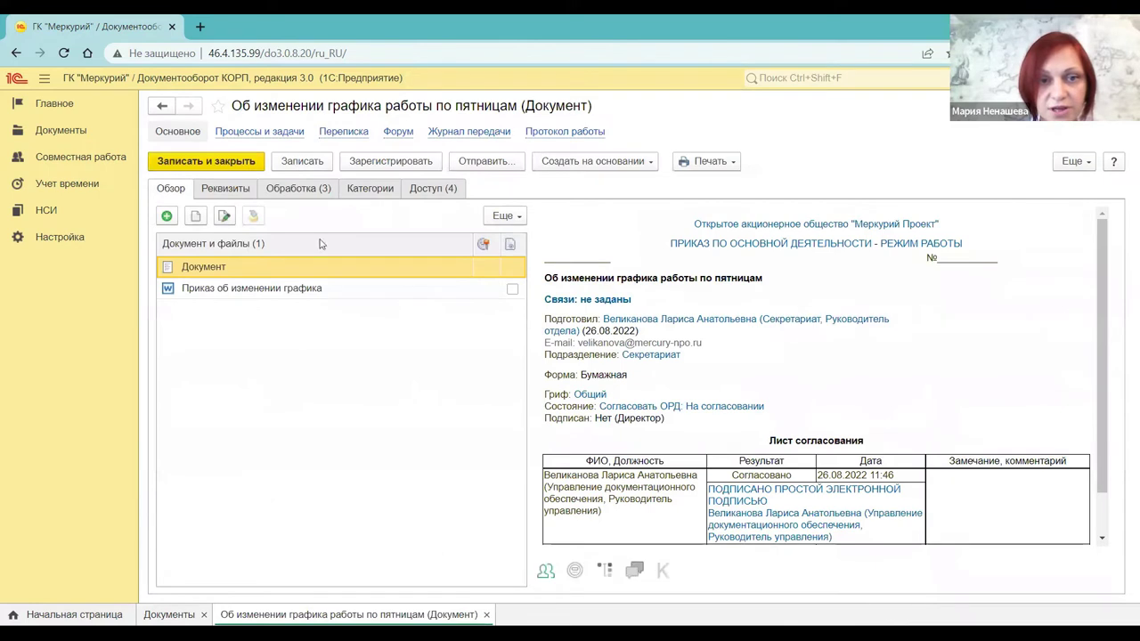
{"action": "left_click", "coordinate": [433, 191]}
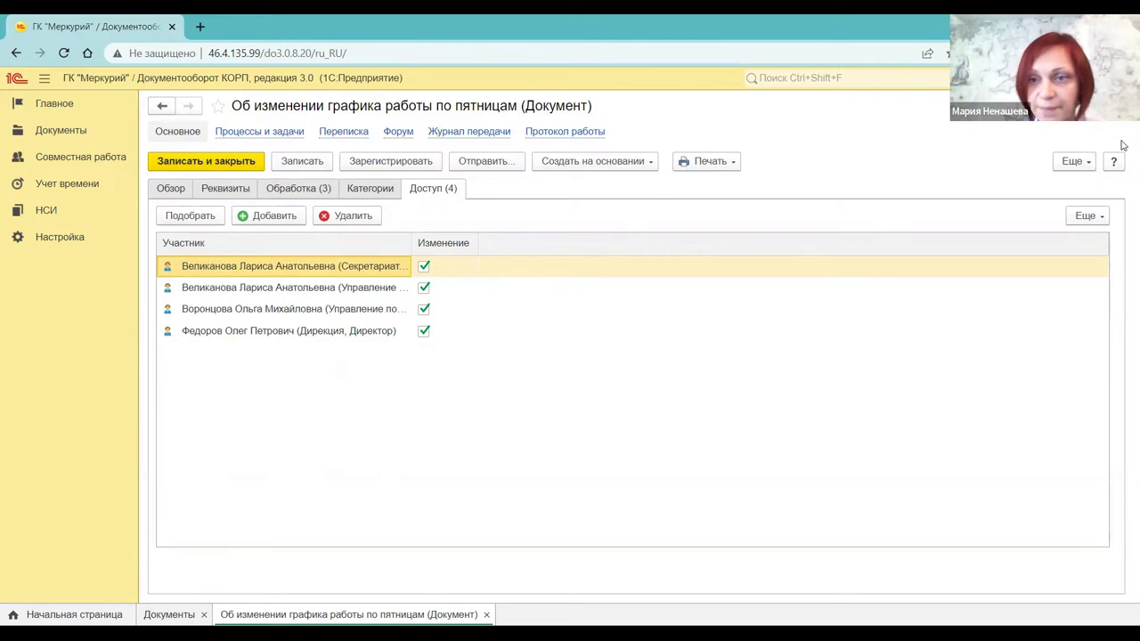
Step: View the document's calculated access rights (Права доступа), examining the employee permissions and the descriptors, and close the report
{"action": "left_click", "coordinate": [1074, 162]}
{"action": "mouse_move", "coordinate": [1032, 186]}
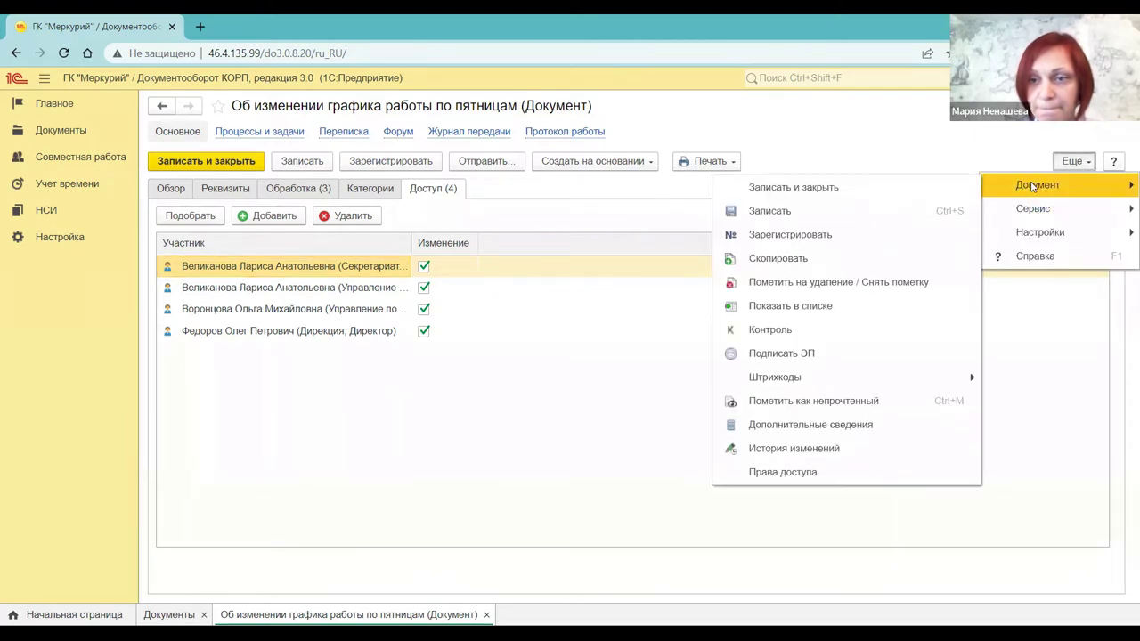
{"action": "left_click", "coordinate": [807, 479]}
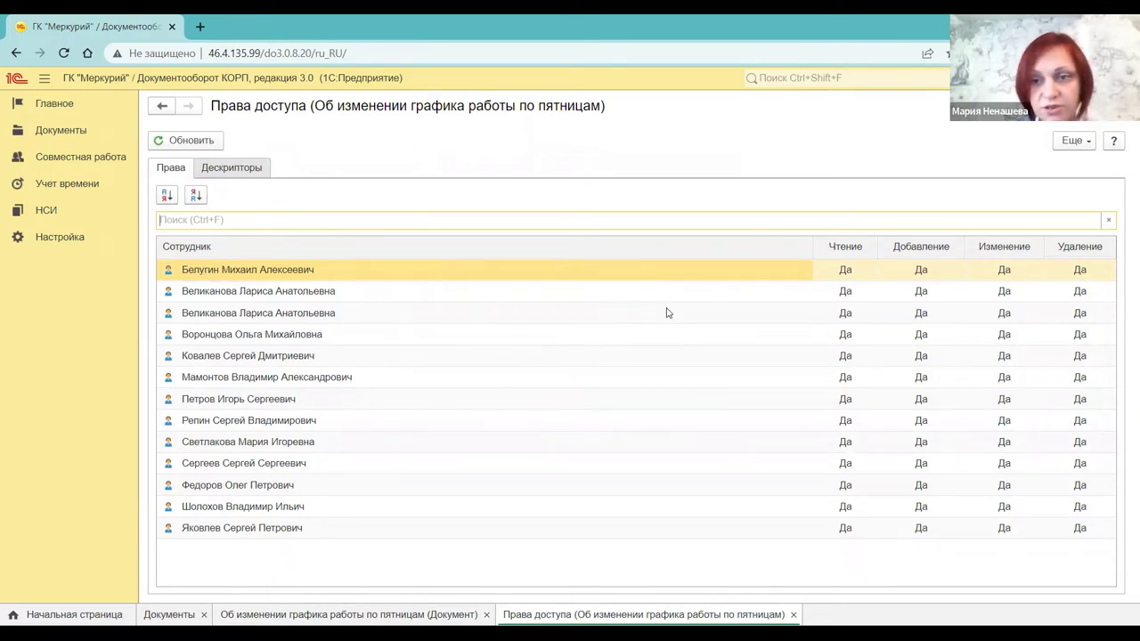
{"action": "left_click", "coordinate": [278, 291]}
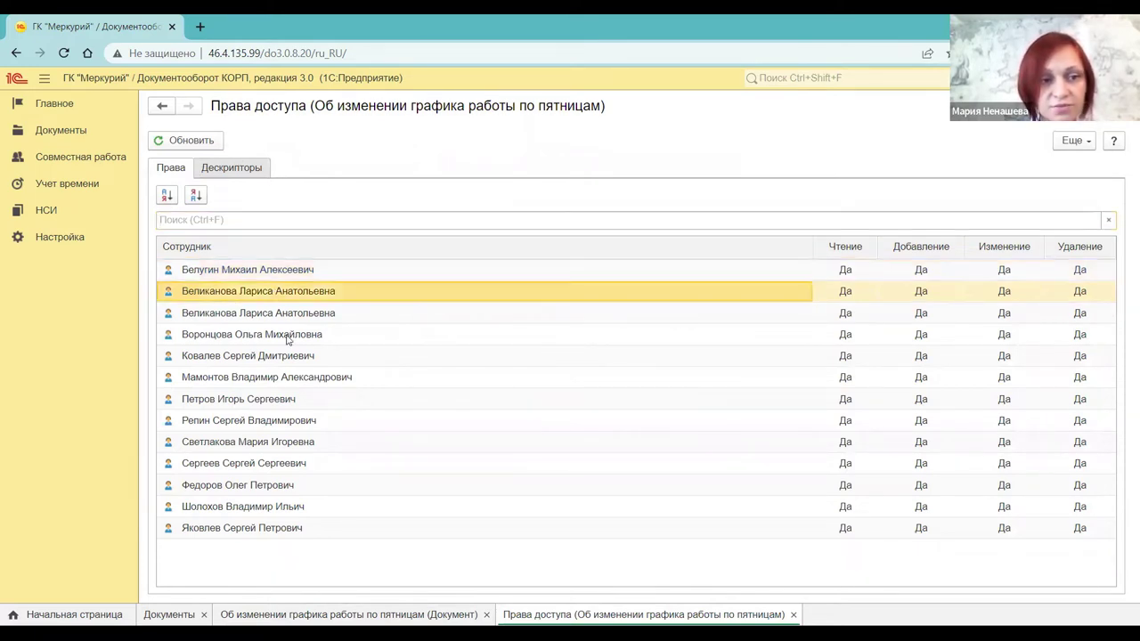
{"action": "left_click", "coordinate": [290, 336]}
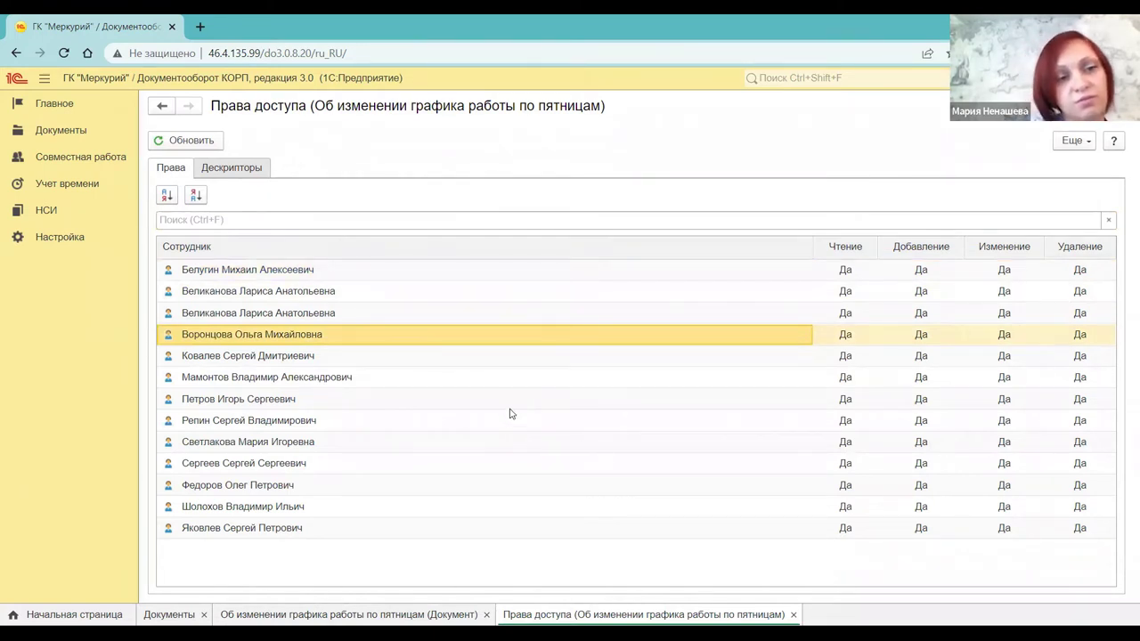
{"action": "left_click", "coordinate": [225, 171]}
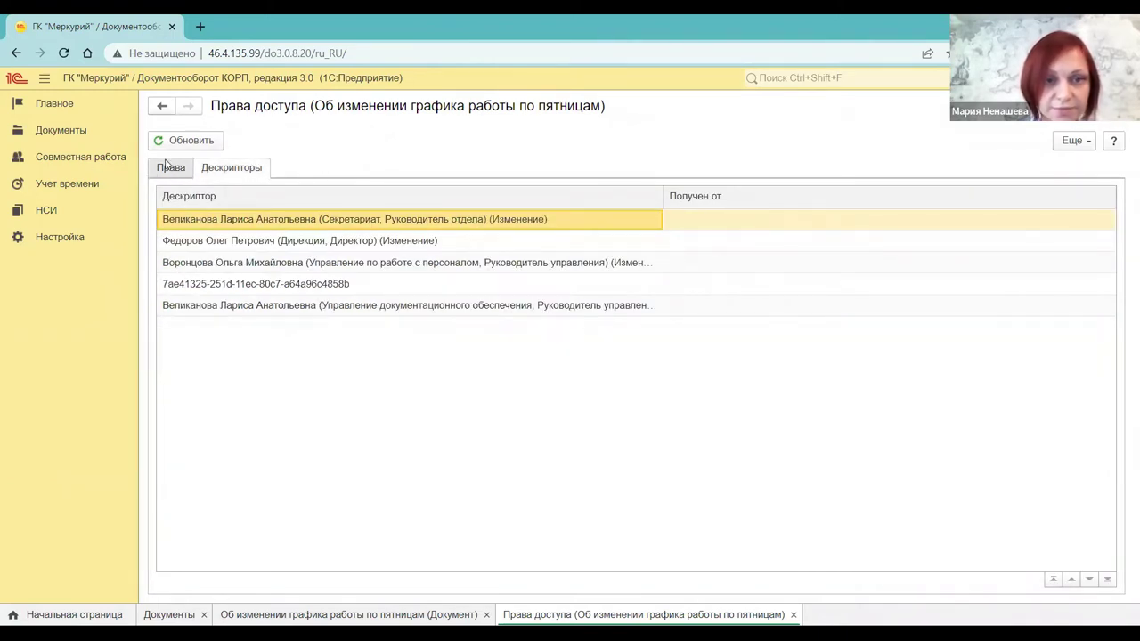
{"action": "left_click", "coordinate": [170, 158]}
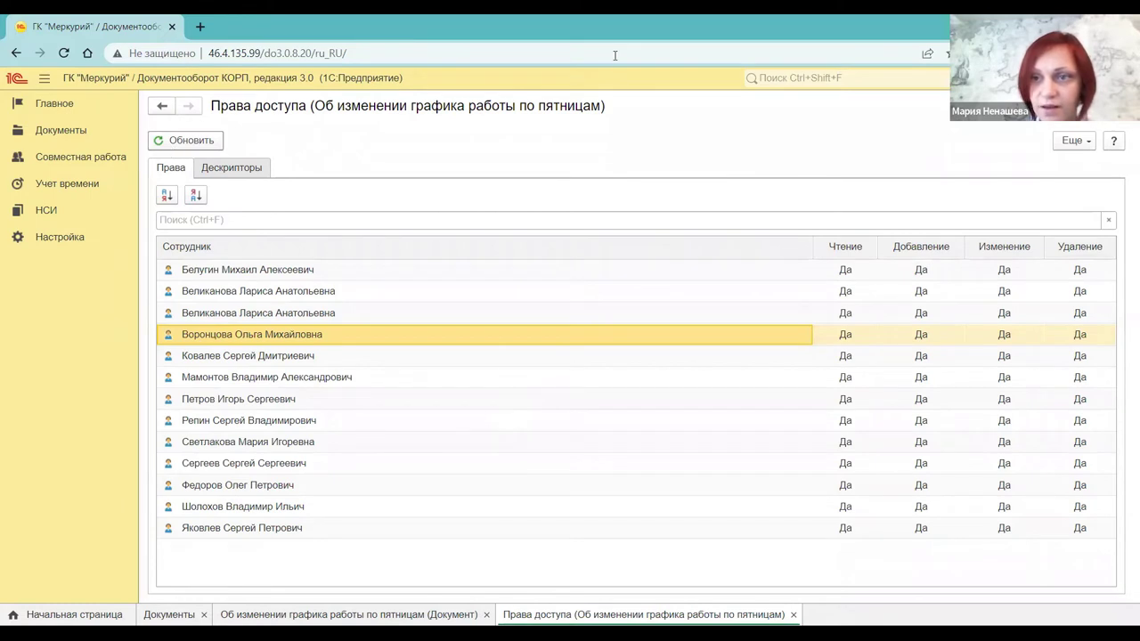
{"action": "key", "text": "Escape"}
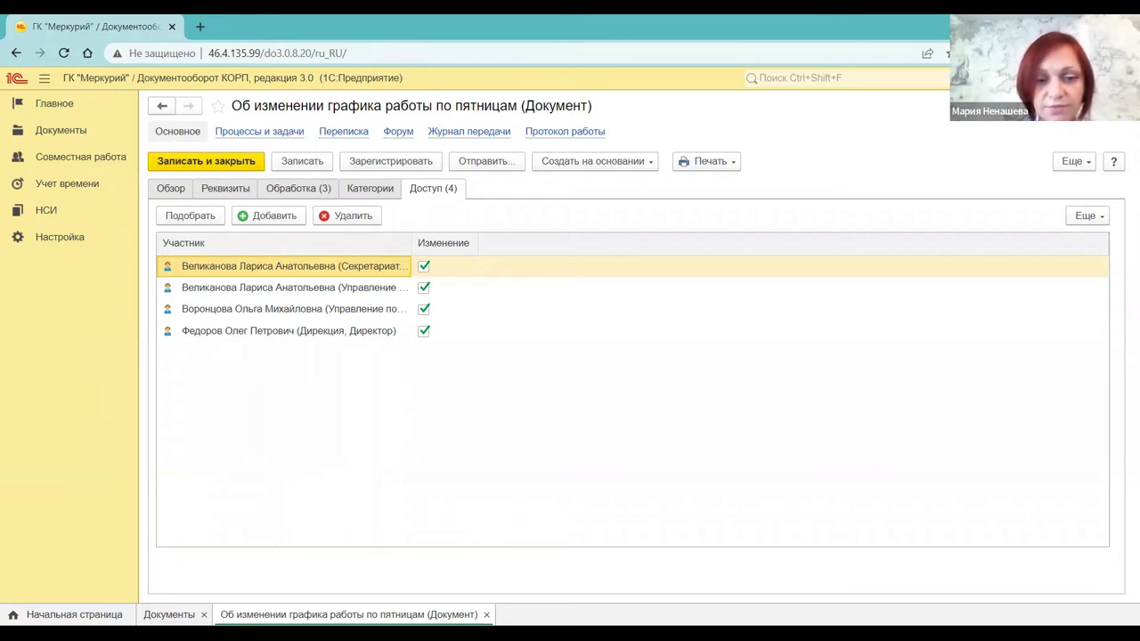
Step: Switch to the PowerPoint presentation and go through slides 8 «Управление правами» and 9 «Полезные советы для эффективной работы»
{"action": "key", "text": "alt+Tab"}
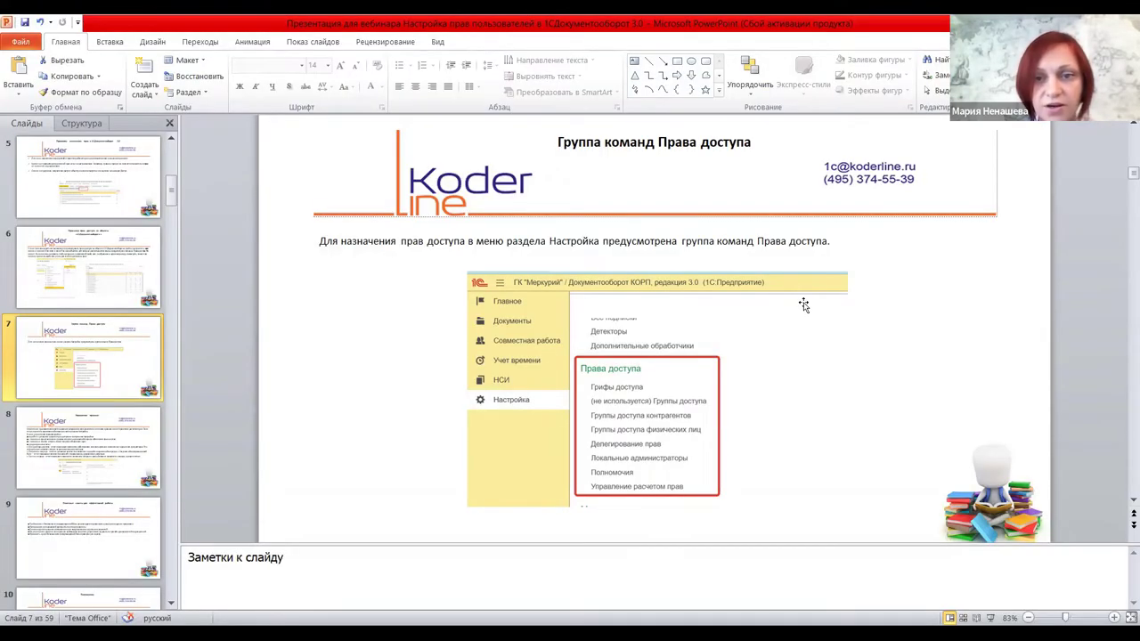
{"action": "left_click", "coordinate": [122, 464]}
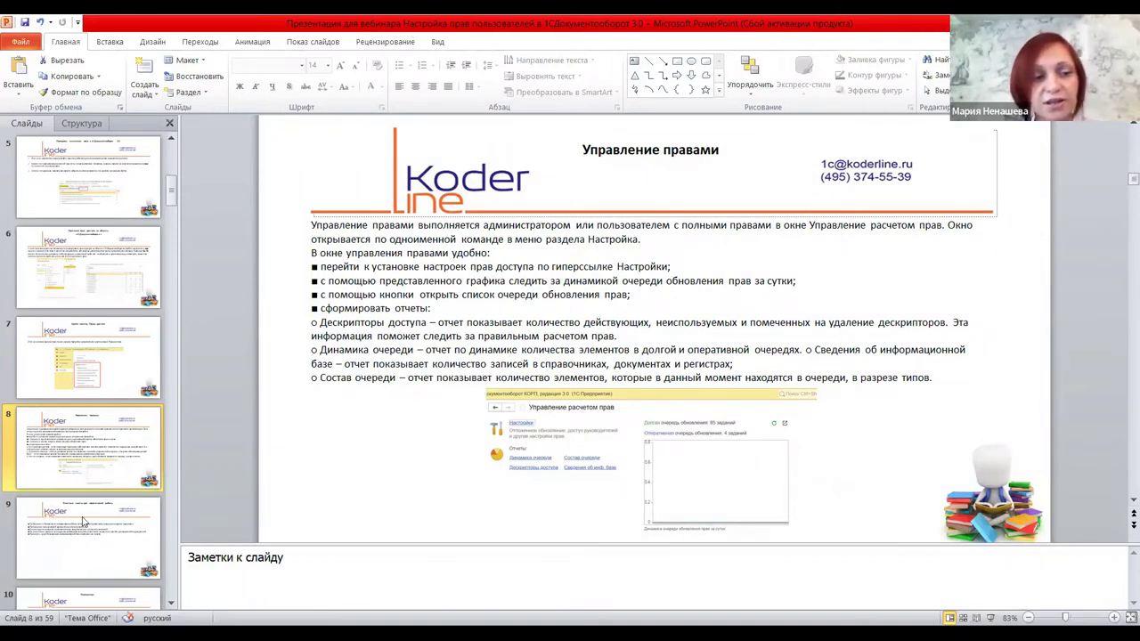
{"action": "left_click", "coordinate": [309, 453]}
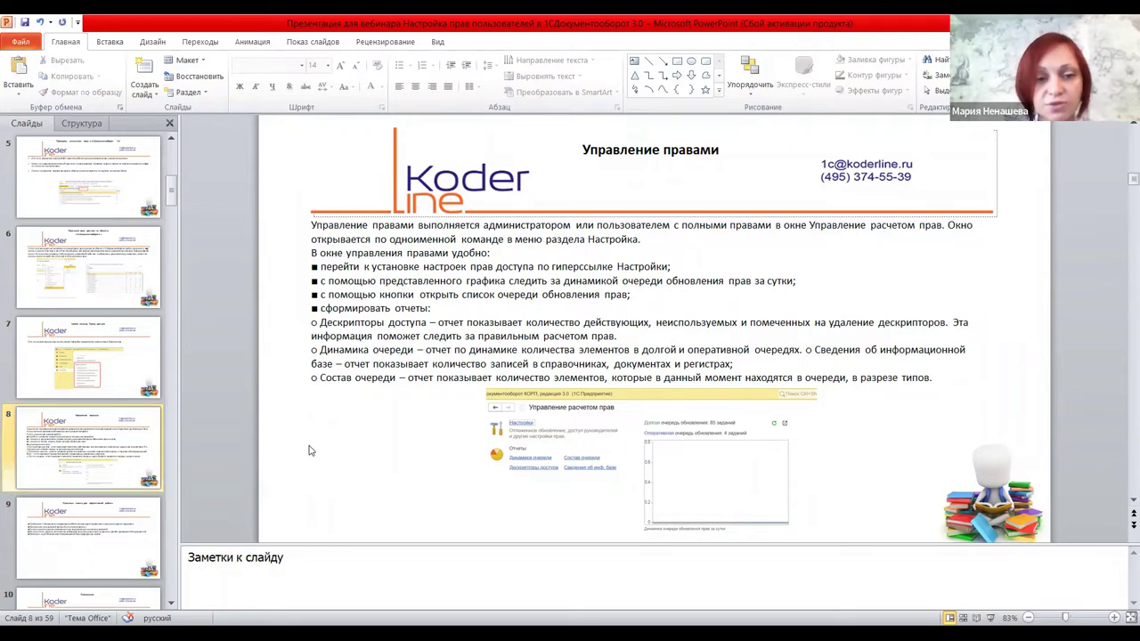
{"action": "scroll", "coordinate": [309, 451], "scroll_direction": "down", "scroll_amount": 1}
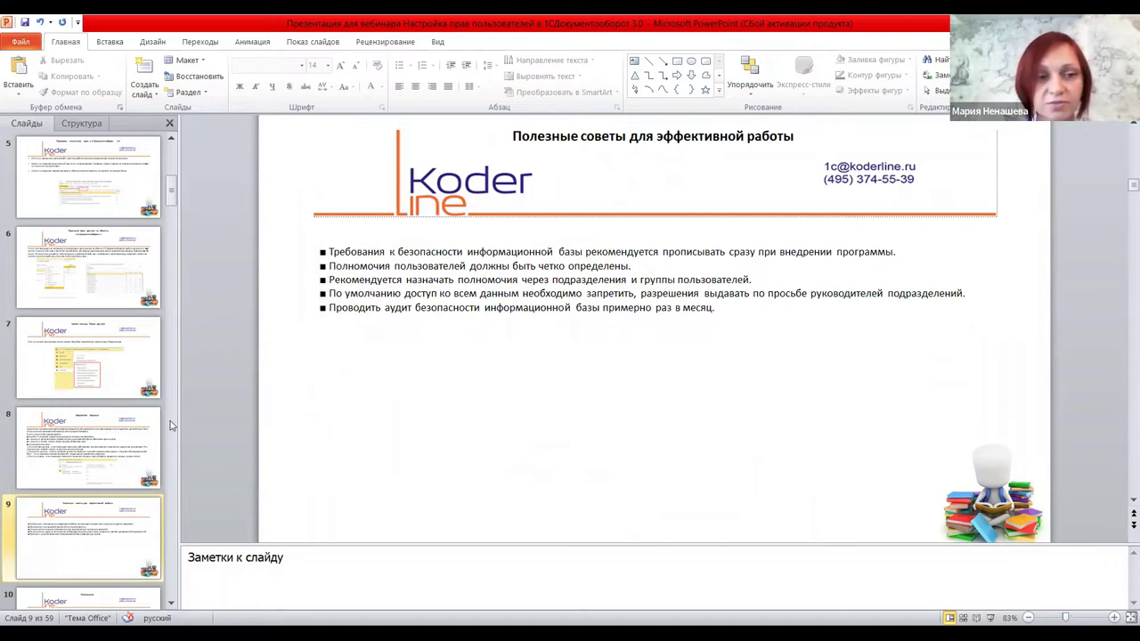
{"action": "scroll", "coordinate": [95, 408], "scroll_direction": "down", "scroll_amount": 1}
{"action": "left_click", "coordinate": [95, 408]}
{"action": "scroll", "coordinate": [95, 408], "scroll_direction": "down", "scroll_amount": 2}
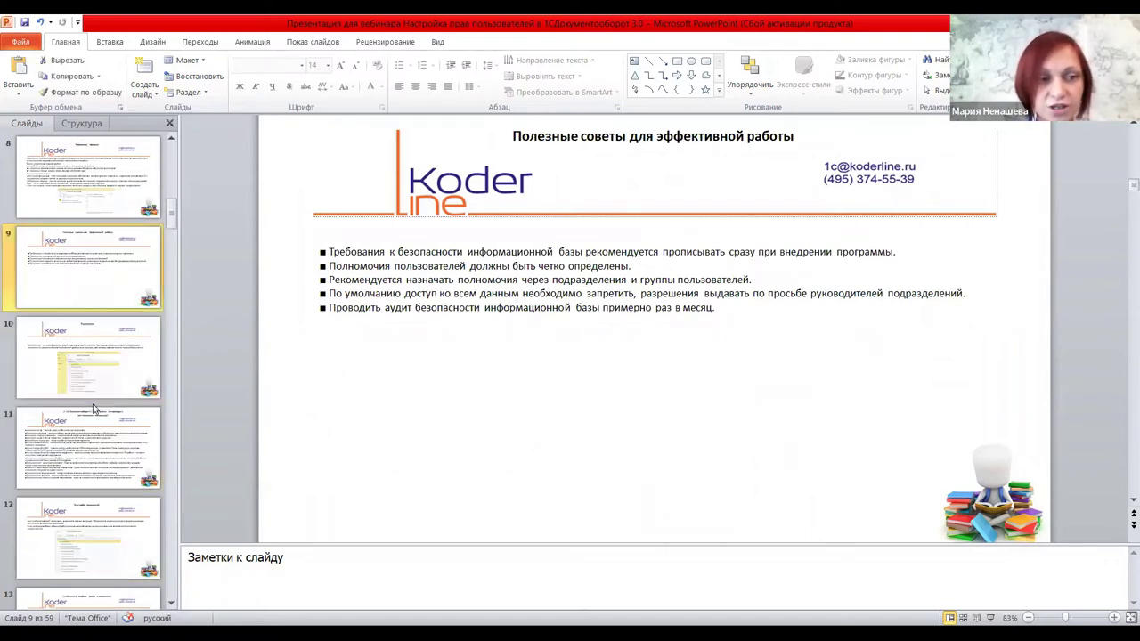
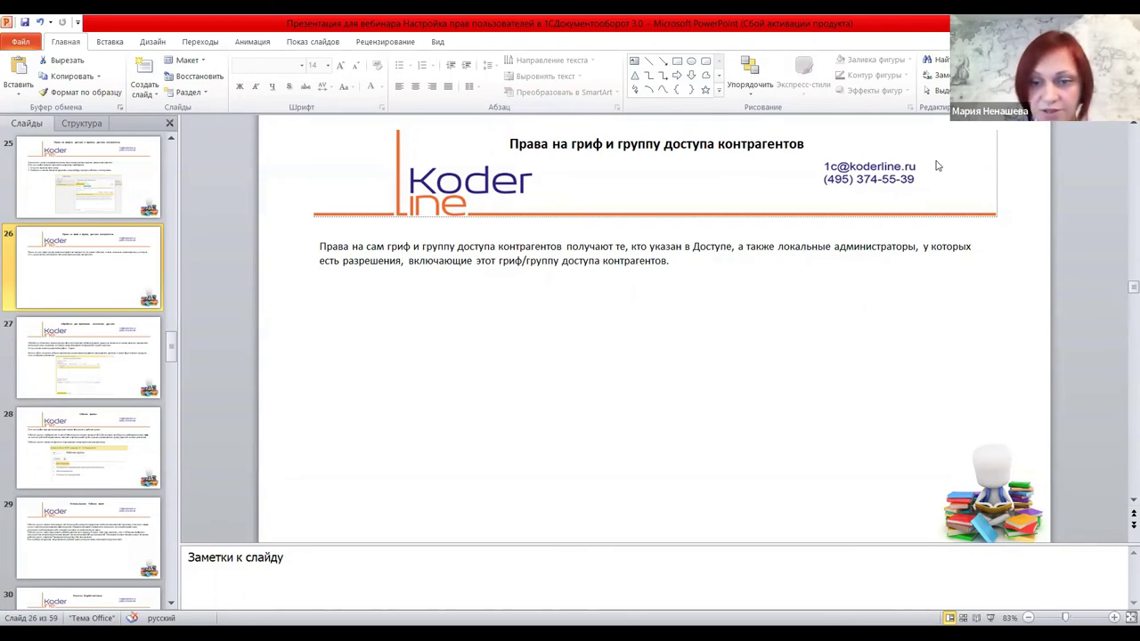
Step: Switch to 1С:Документооборот in the browser, open the «Локальные администраторы» access settings and dismiss the error messages
{"action": "key", "text": "alt+Tab"}
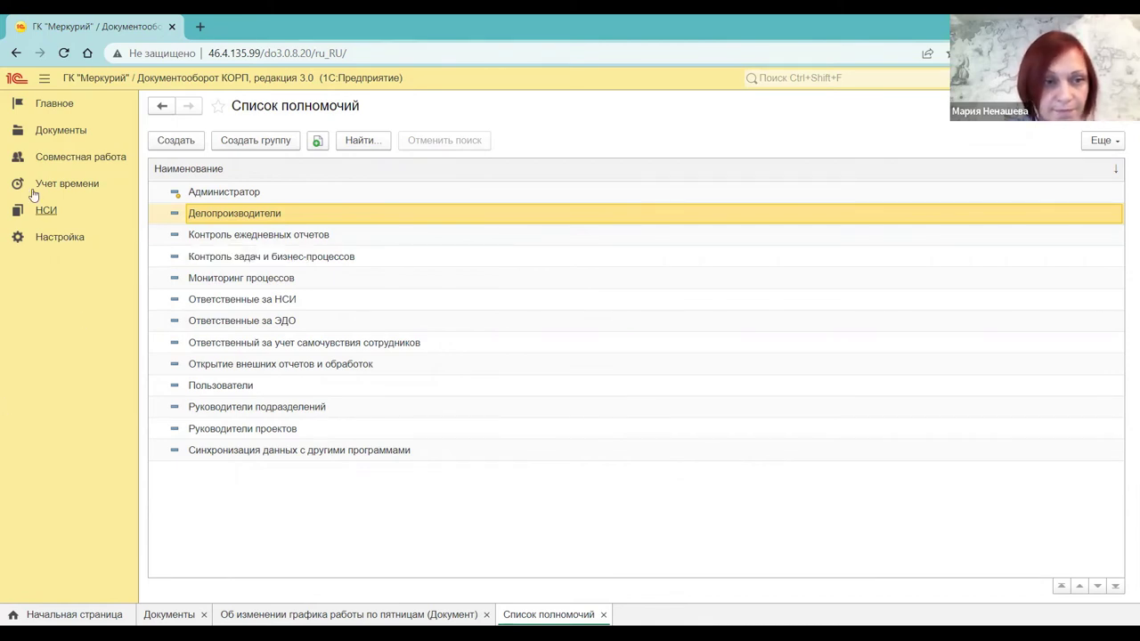
{"action": "left_click", "coordinate": [55, 239]}
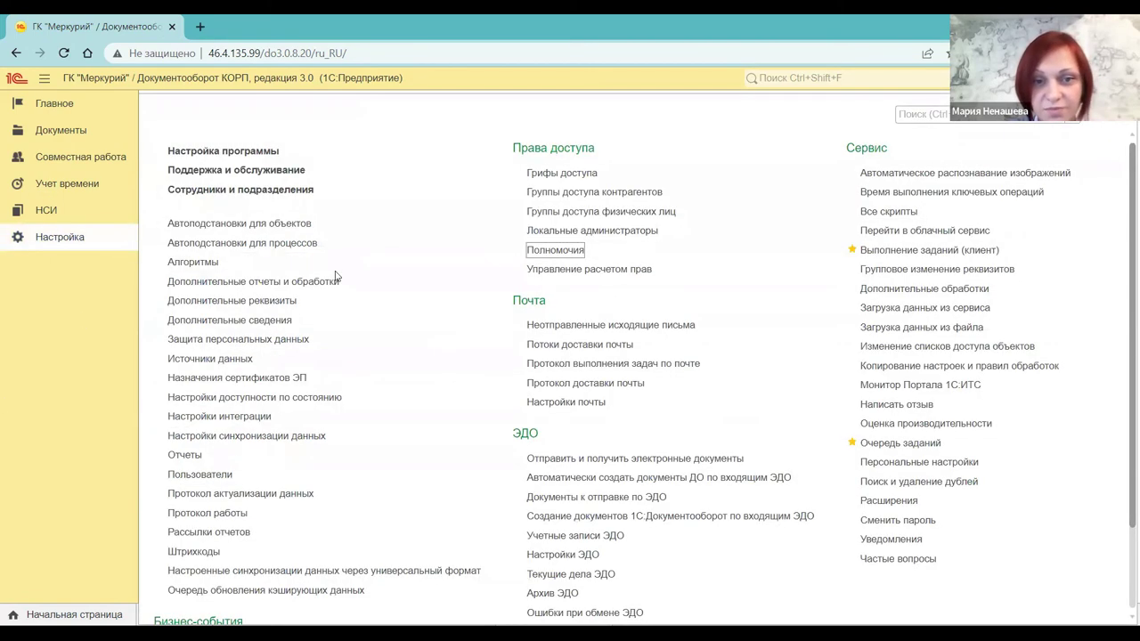
{"action": "left_click", "coordinate": [546, 233]}
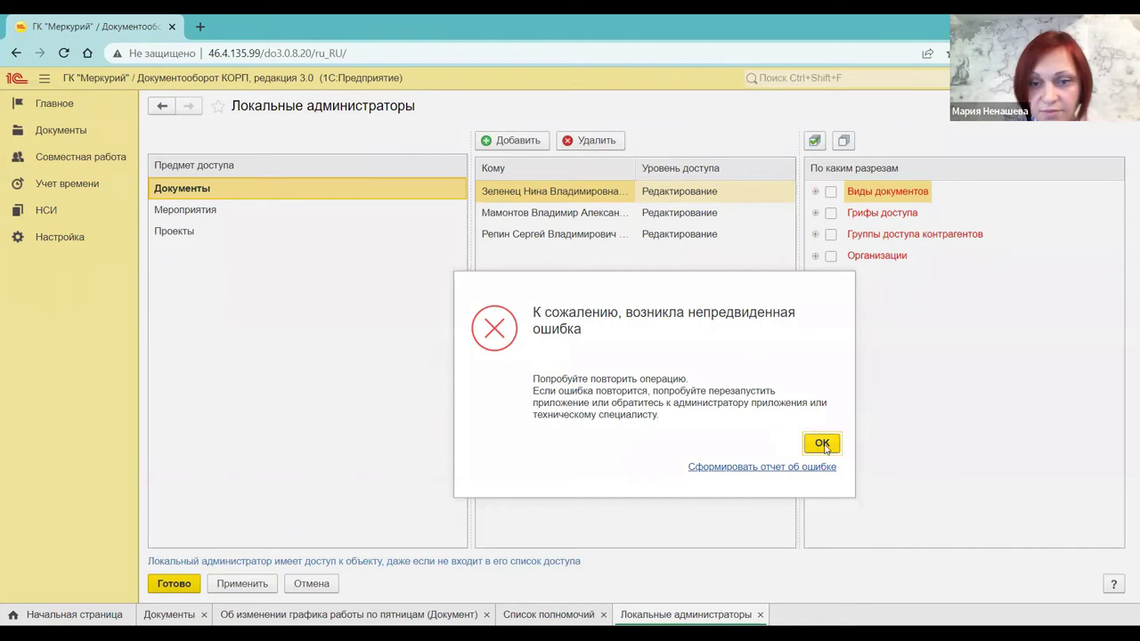
{"action": "key", "text": "Return"}
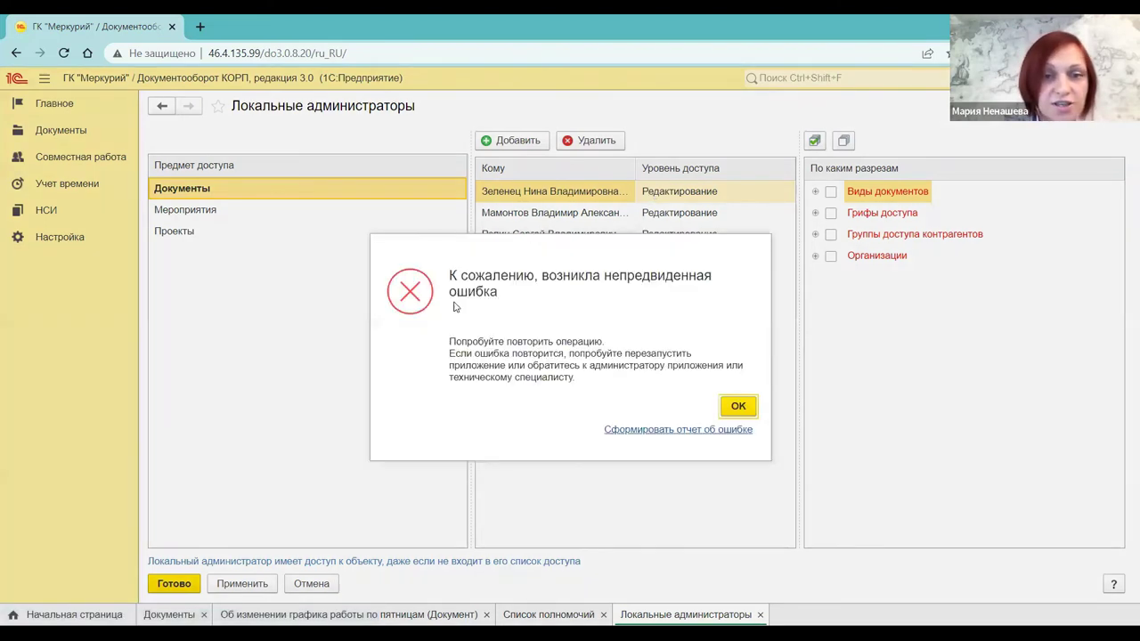
{"action": "left_click", "coordinate": [738, 406]}
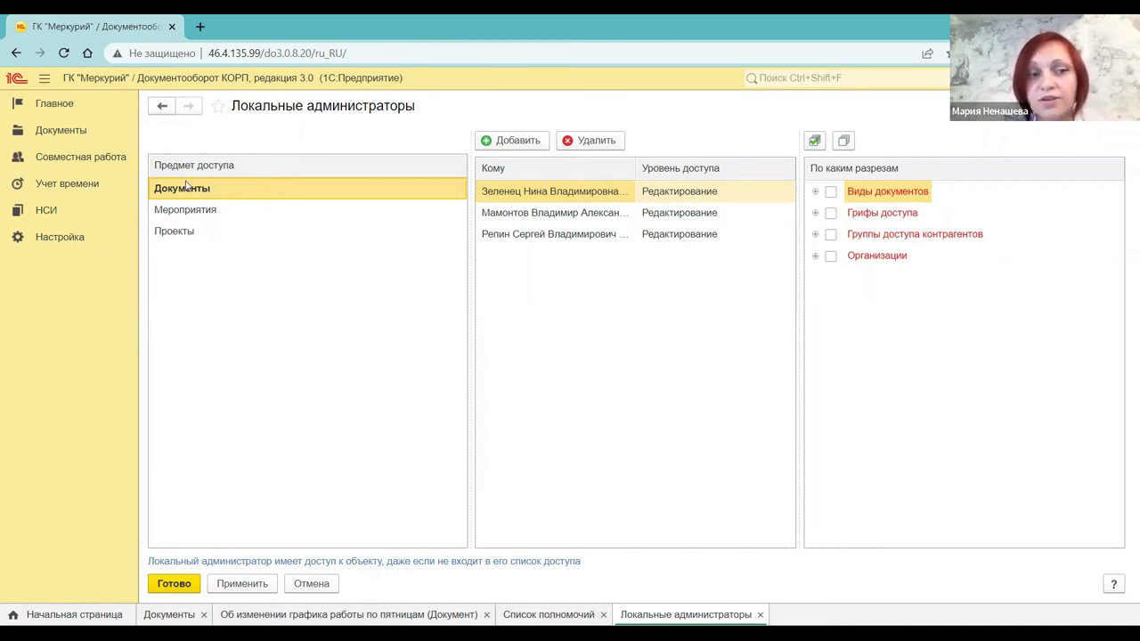
Step: For the first local administrator of «Документы», expand the «Виды документов», «Грифы доступа» and «Группы доступа контрагентов» sections
{"action": "left_click", "coordinate": [542, 194]}
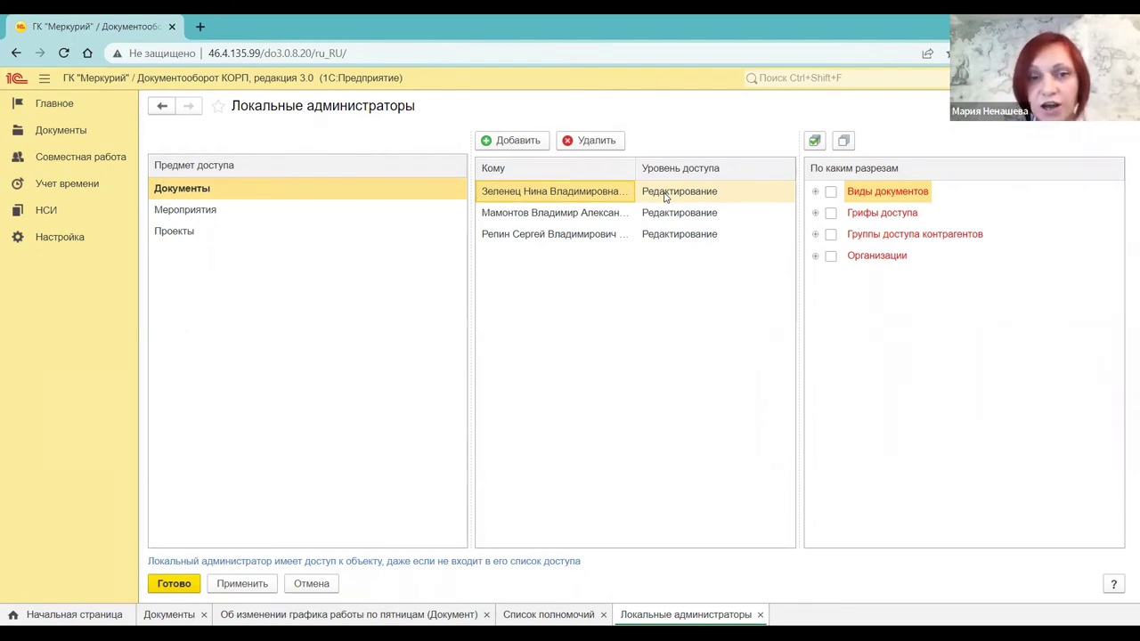
{"action": "left_click", "coordinate": [814, 192]}
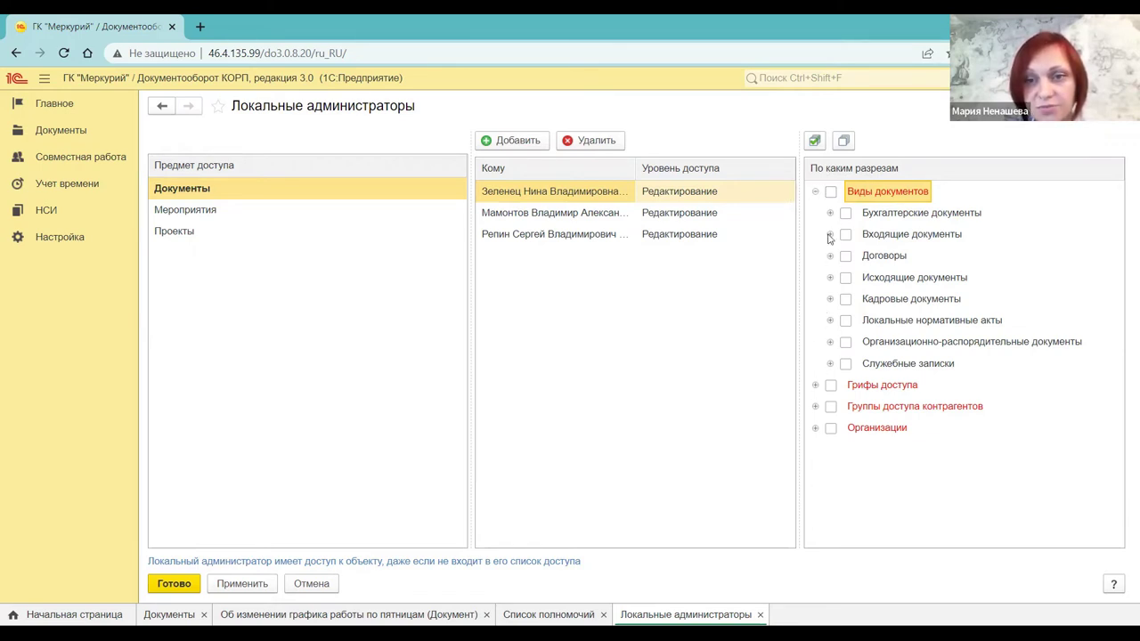
{"action": "left_click", "coordinate": [817, 387]}
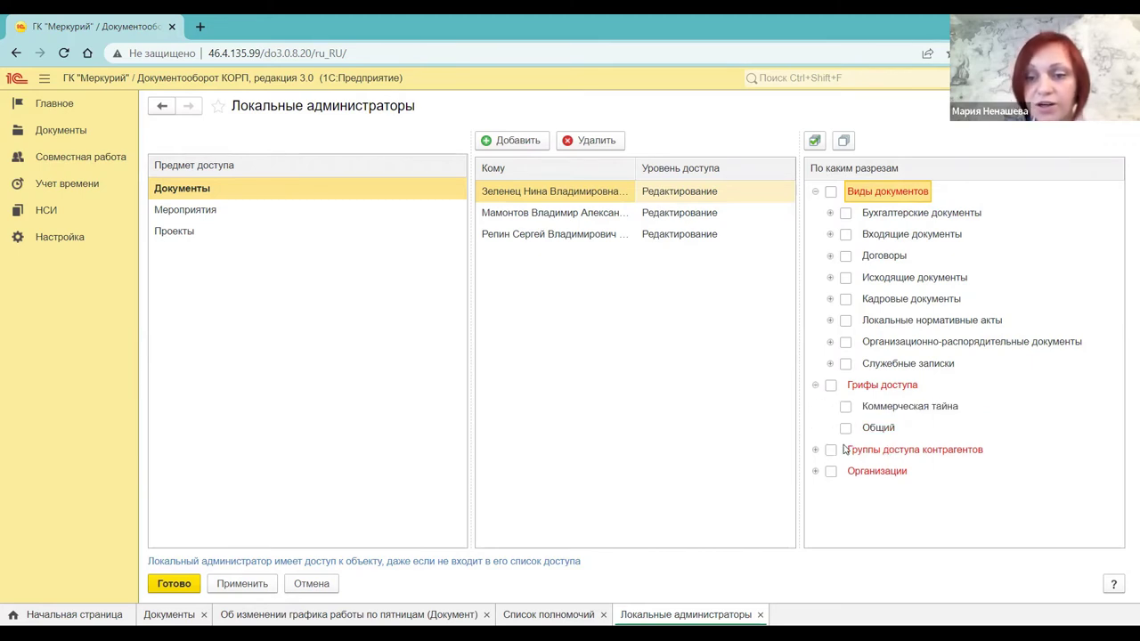
{"action": "left_click", "coordinate": [817, 450]}
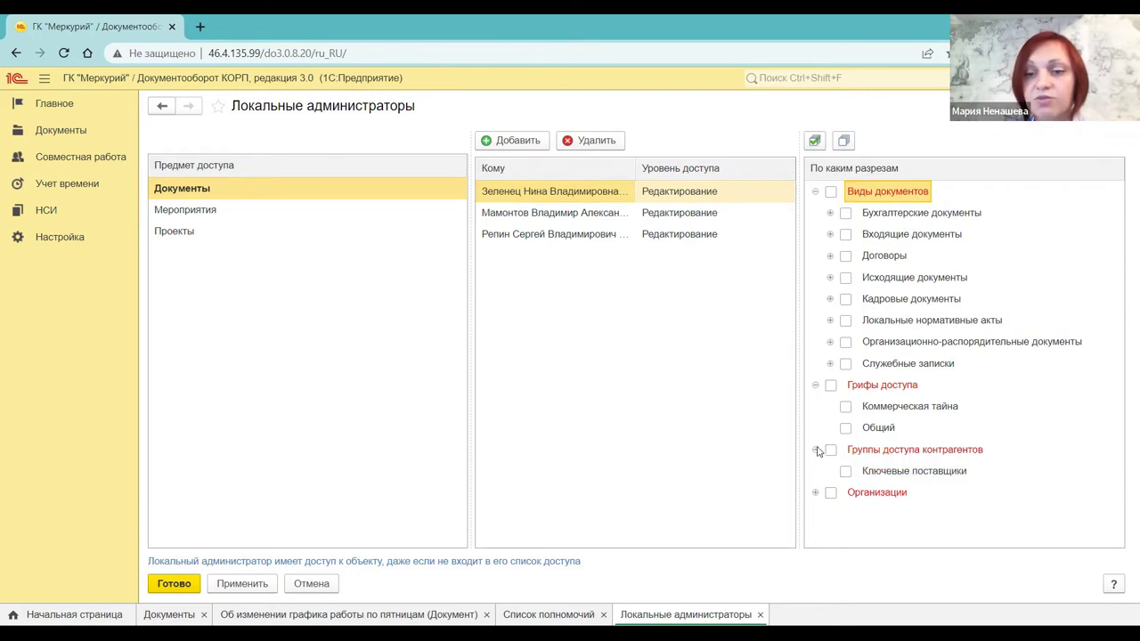
Step: Expand the «Организации» section to review its companies, and select the third local administrator of «Документы», dismissing the error message
{"action": "left_click", "coordinate": [816, 493]}
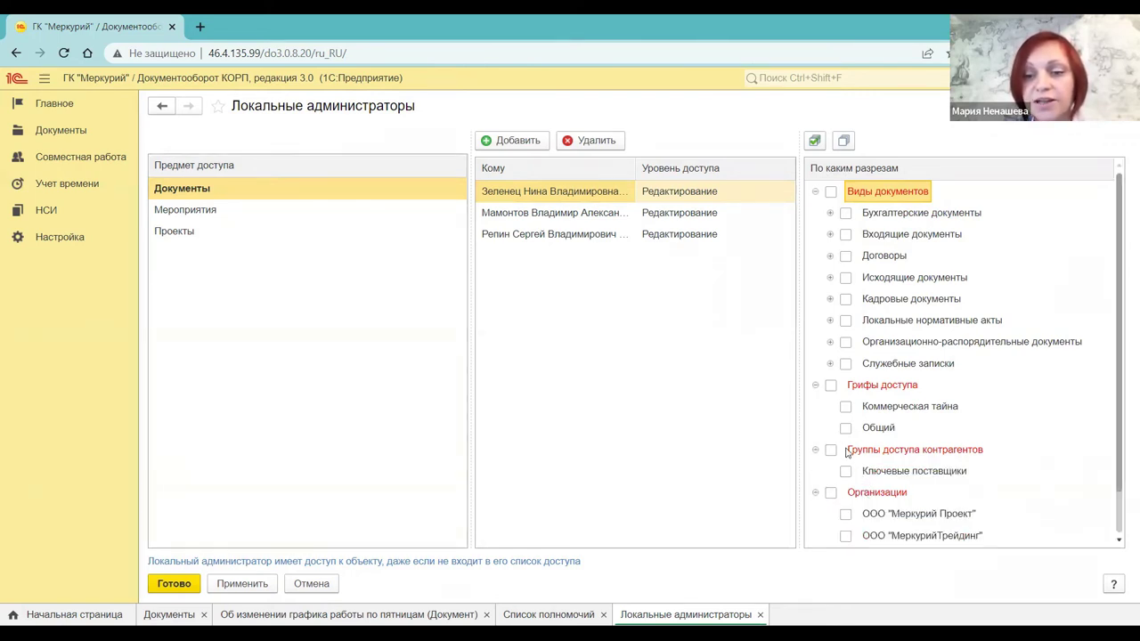
{"action": "scroll", "coordinate": [848, 454], "scroll_direction": "down", "scroll_amount": 1}
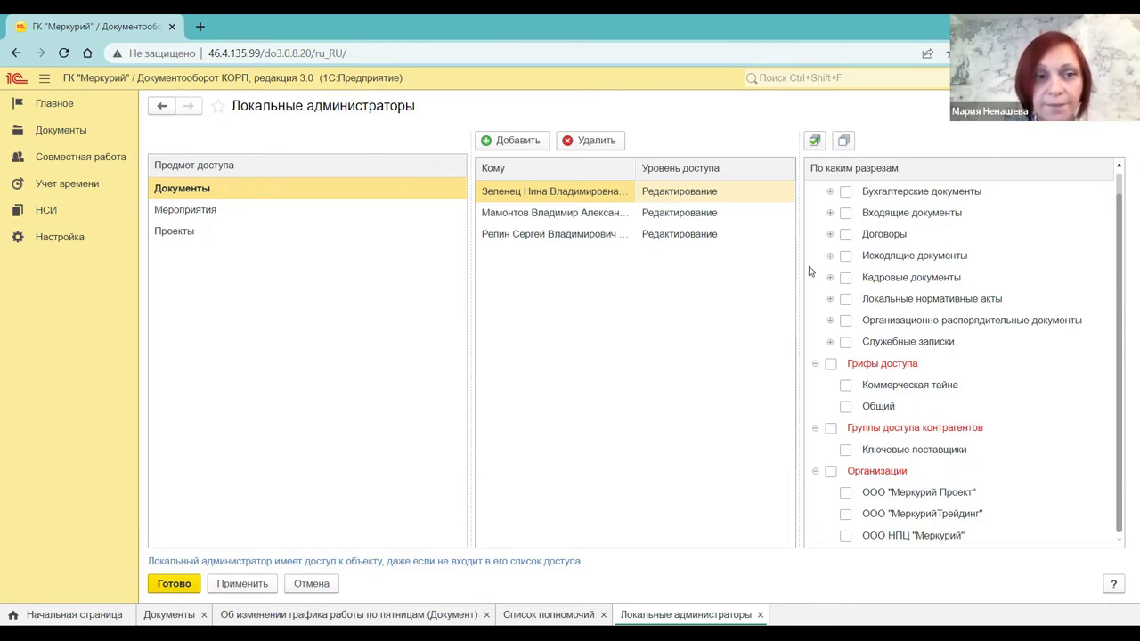
{"action": "left_click", "coordinate": [681, 232]}
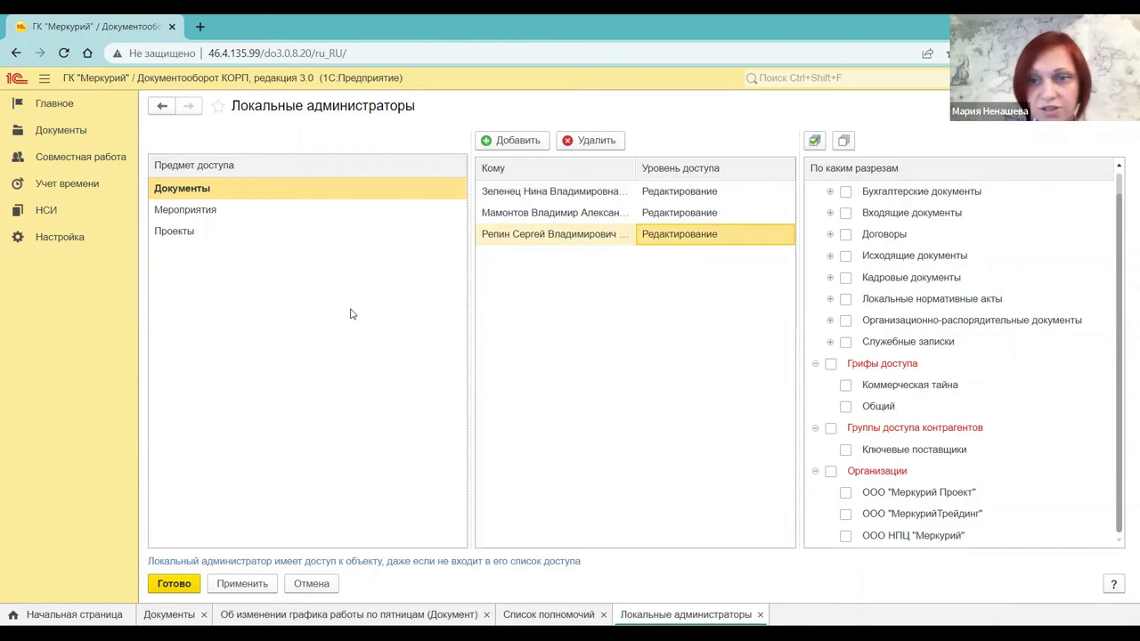
{"action": "key", "text": "Menu"}
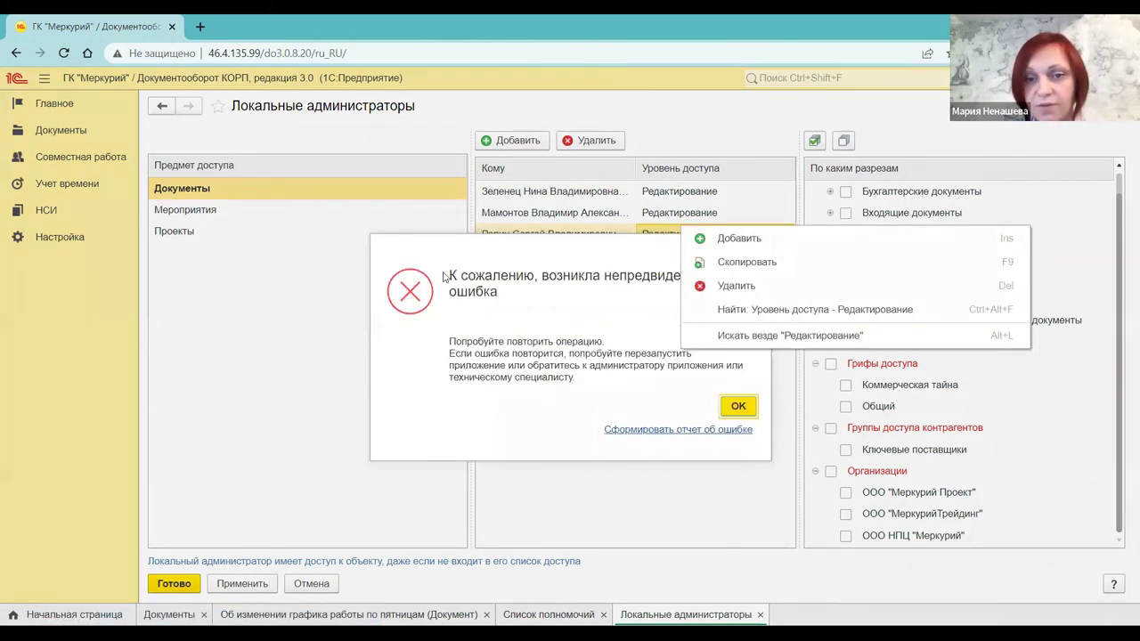
{"action": "left_click", "coordinate": [749, 405]}
{"action": "left_click", "coordinate": [749, 405]}
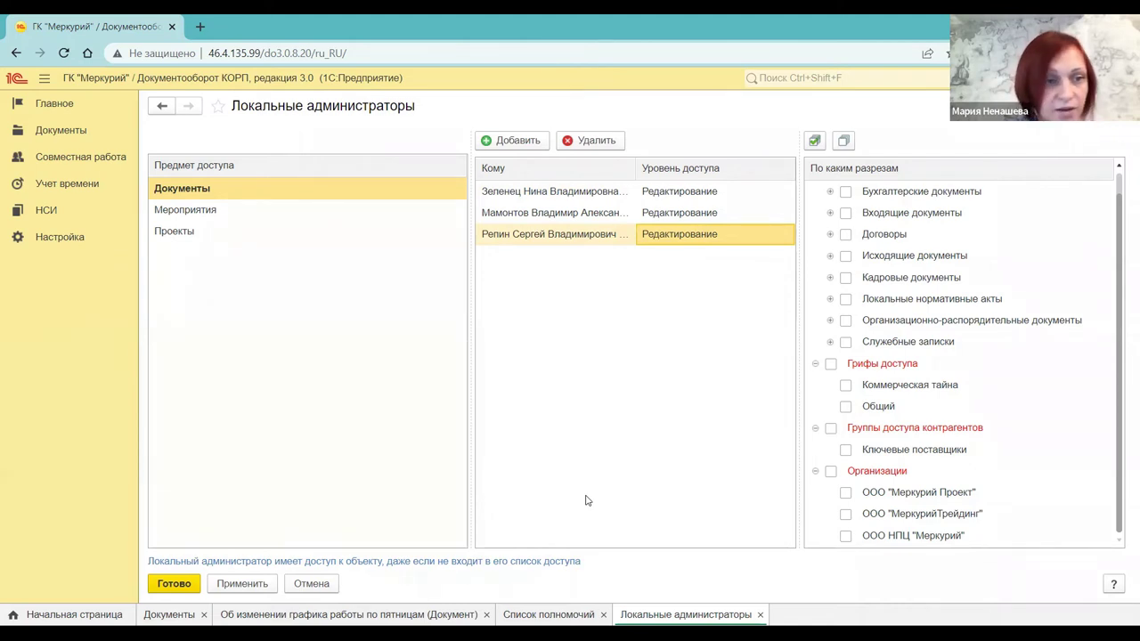
Step: Switch to the PowerPoint presentation and go through slides 26 «Права на гриф и группу доступа контрагентов», 27 «Обработка для группового изменения доступа» and 28 «Рабочие группы»
{"action": "key", "text": "alt+Tab"}
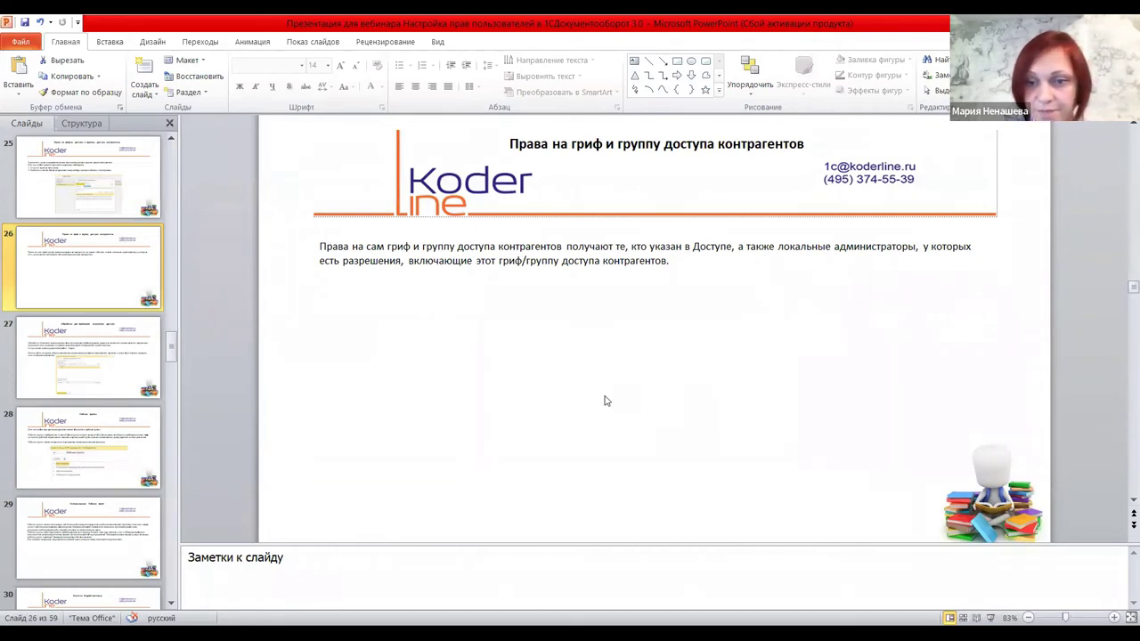
{"action": "left_click", "coordinate": [706, 421]}
{"action": "scroll", "coordinate": [615, 384], "scroll_direction": "up", "scroll_amount": 1}
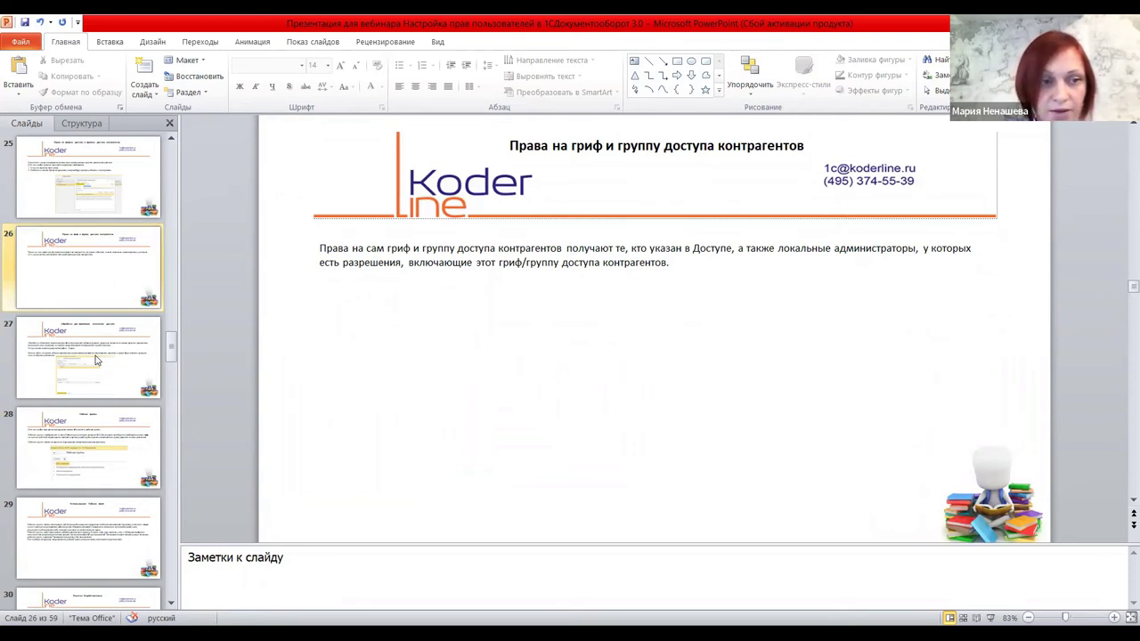
{"action": "left_click", "coordinate": [100, 389]}
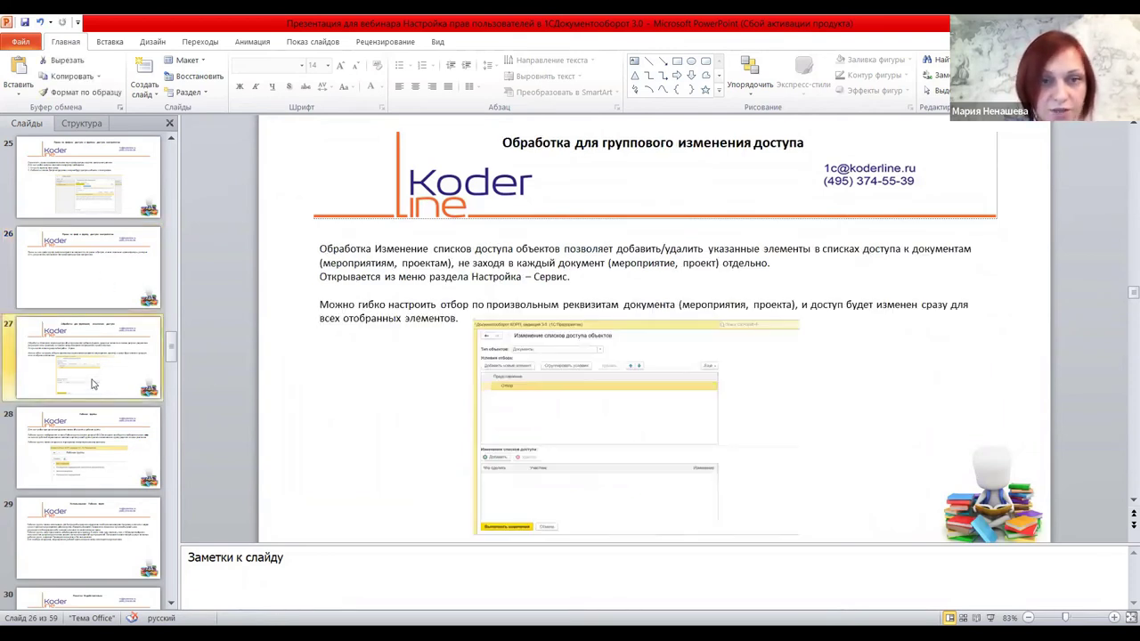
{"action": "left_click", "coordinate": [375, 387]}
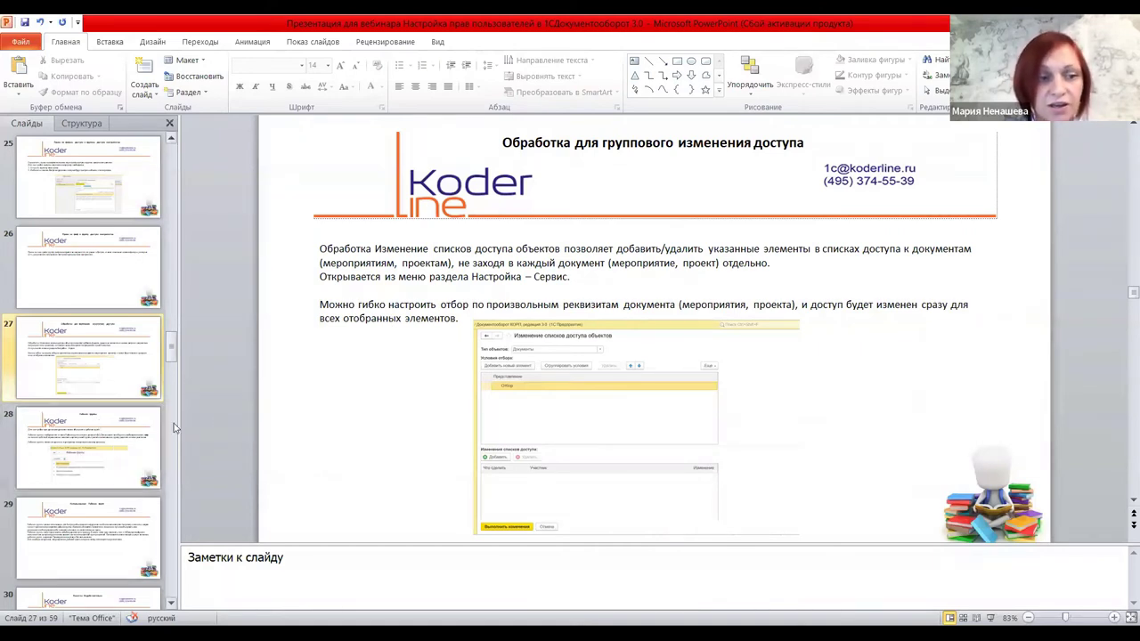
{"action": "left_click", "coordinate": [94, 432]}
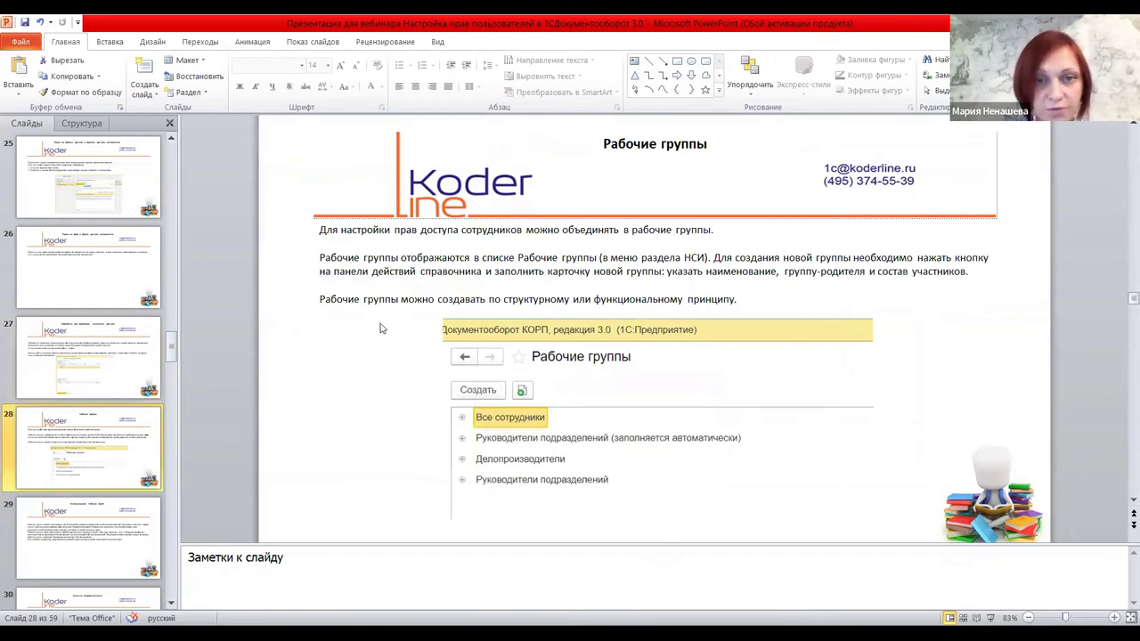